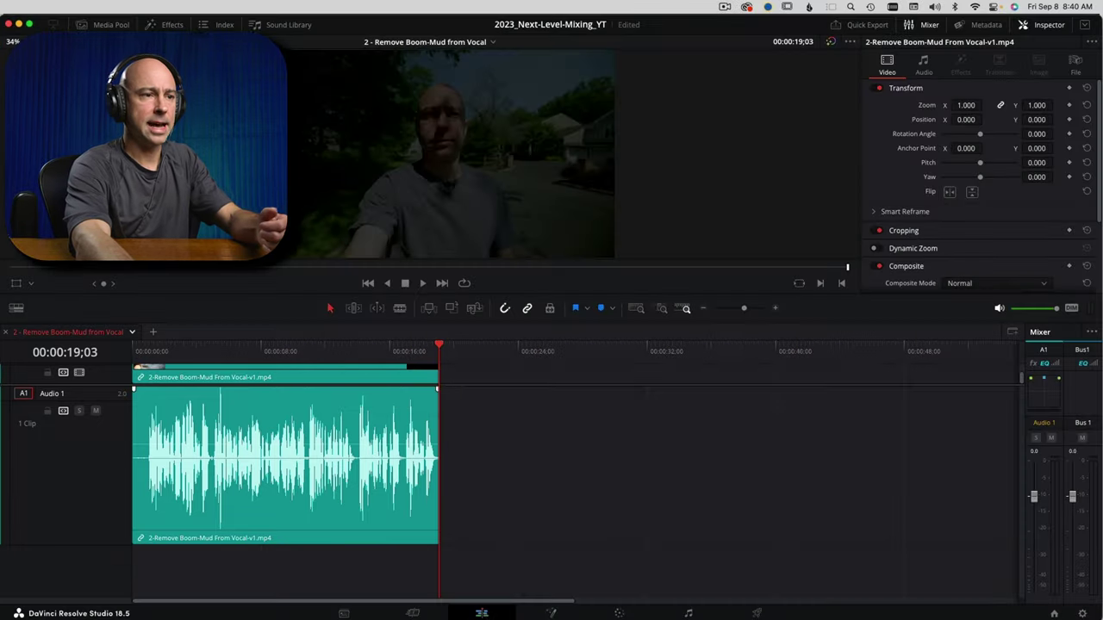
- Show the vocal clip's Equalizer in the Inspector's Audio tab, then move to the Fairlight page
scroll(907, 266, down, 4)
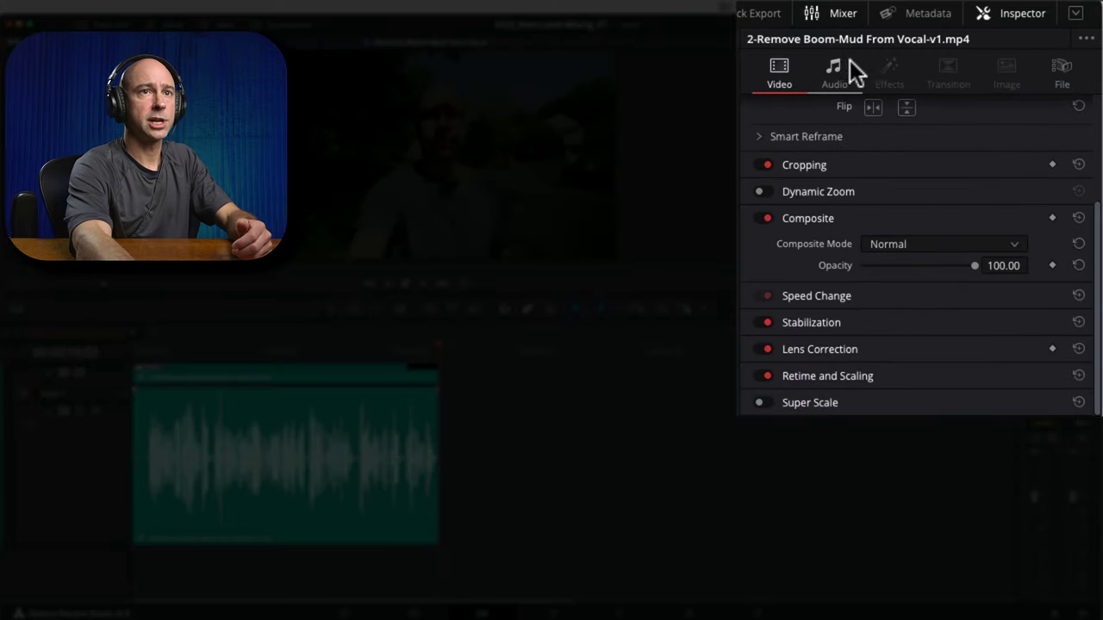
click(1015, 16)
click(1015, 15)
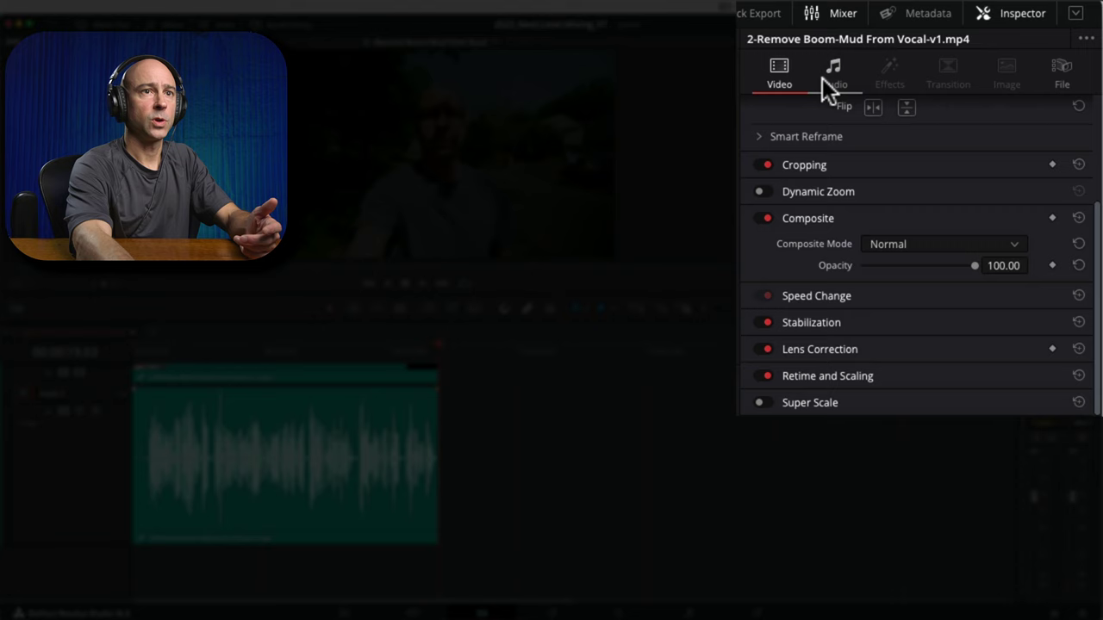
click(822, 77)
scroll(819, 276, down, 3)
click(827, 226)
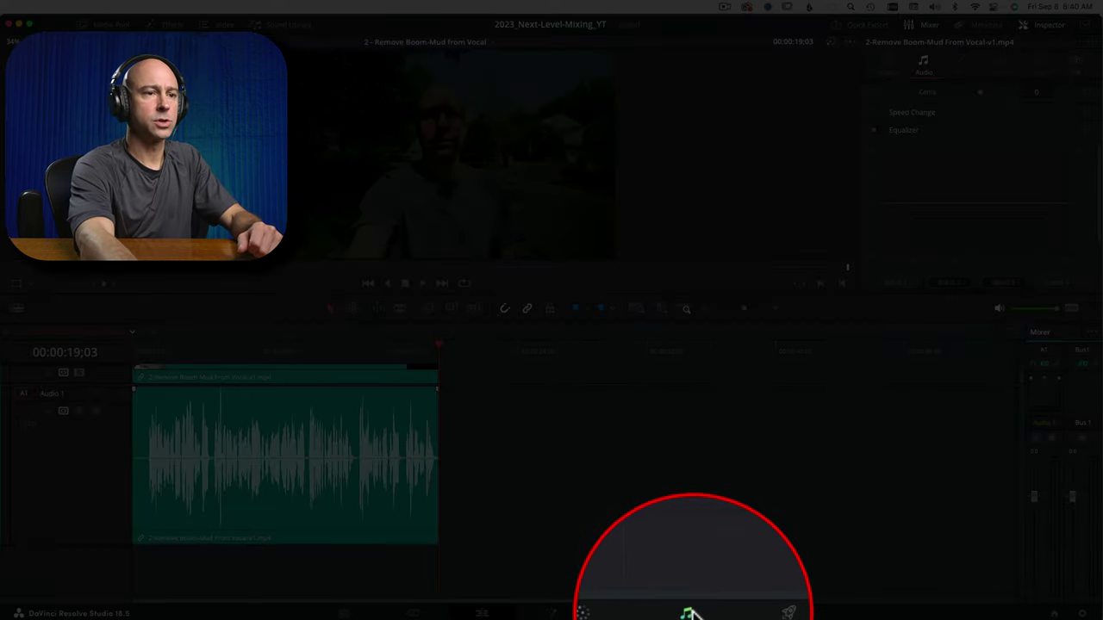
click(689, 613)
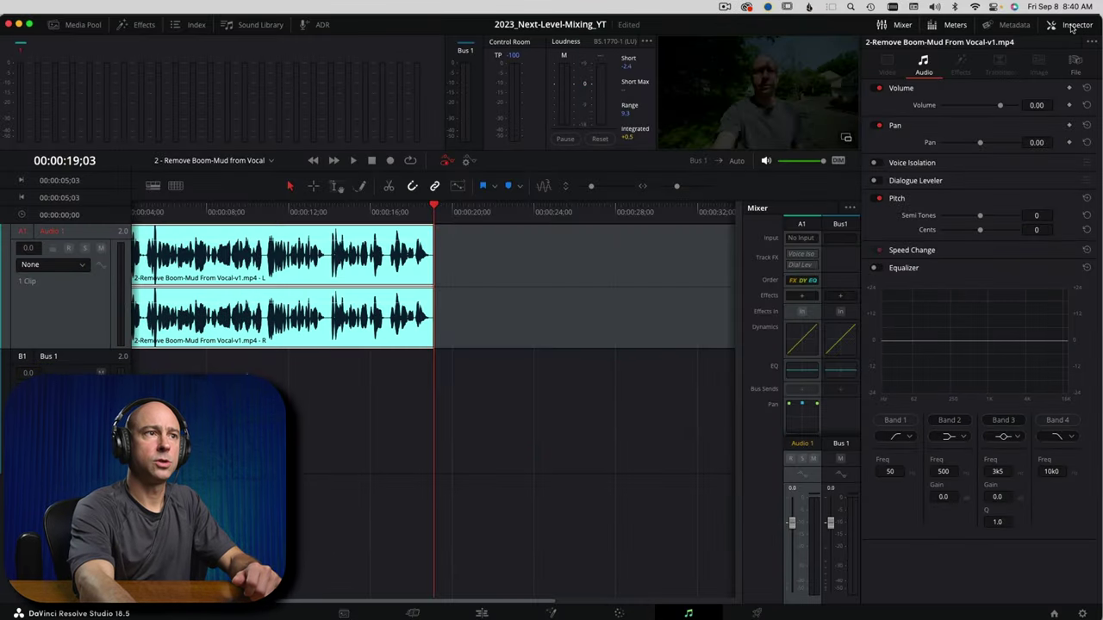
- Hide the Inspector panel so the Fairlight timeline and mixer fill the window
click(1074, 27)
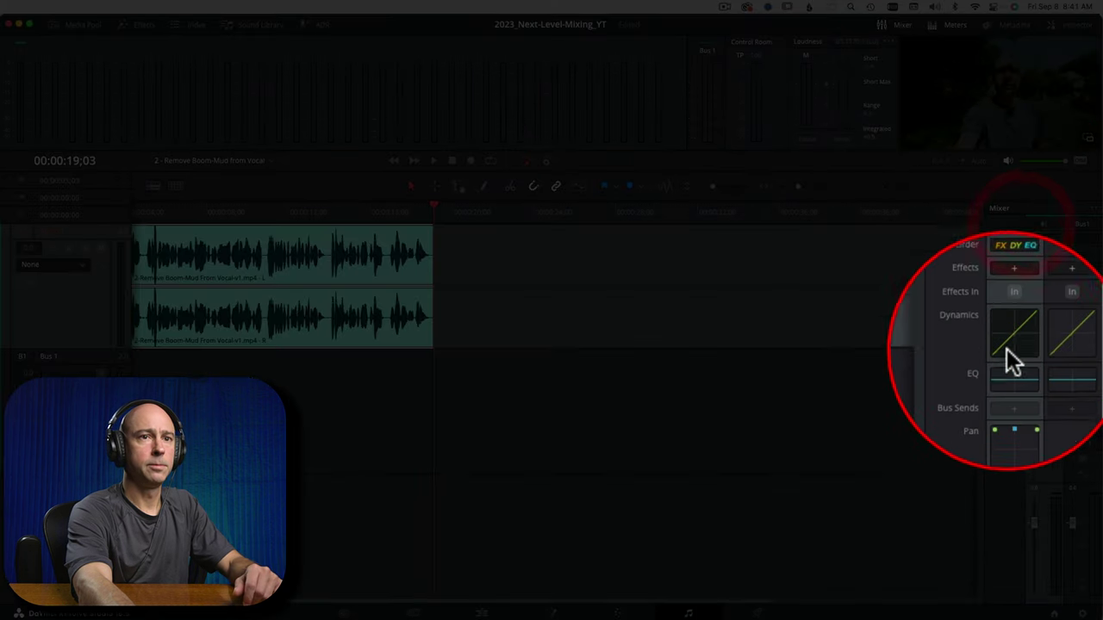
- Open the Audio 1 equalizer and enable a Band 1 low-cut at 30 Hz
double_click(1011, 376)
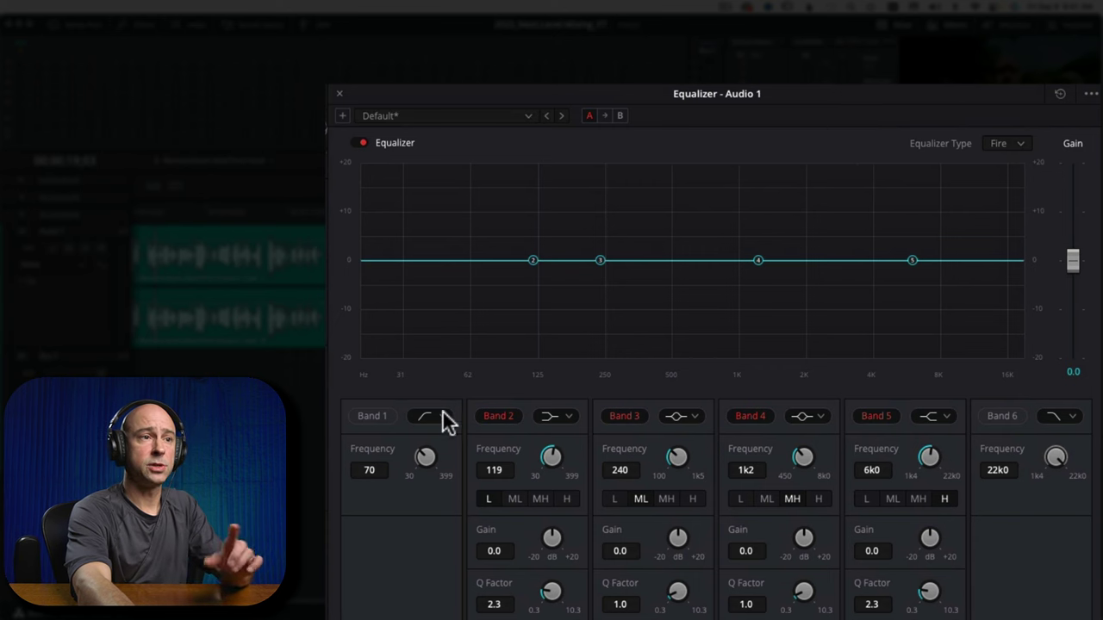
click(372, 416)
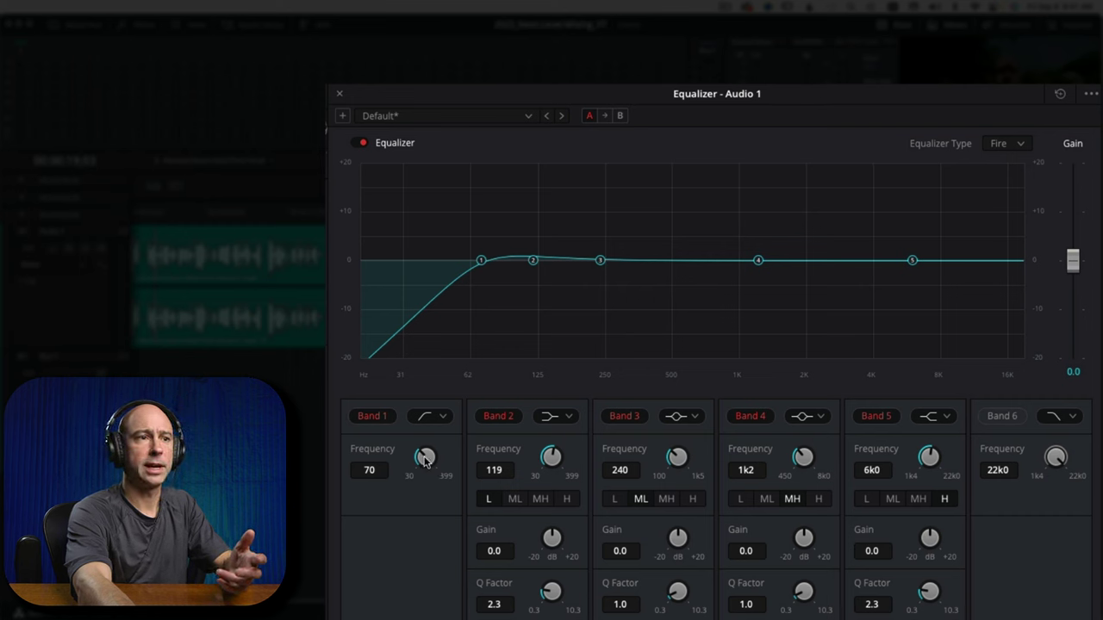
drag(434, 455, 516, 464)
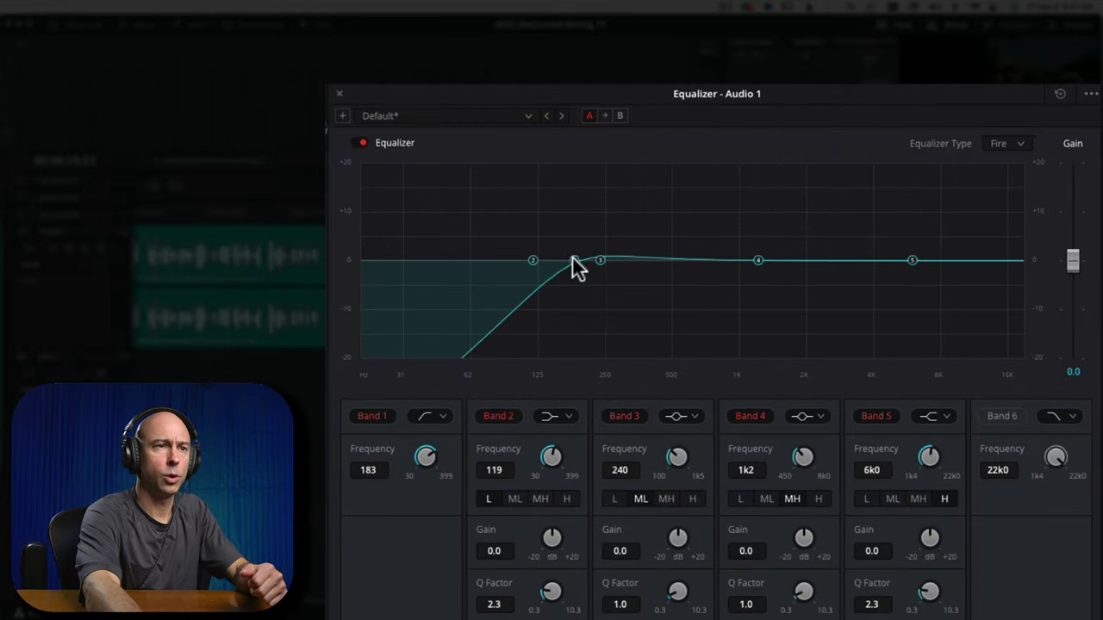
drag(573, 258, 398, 273)
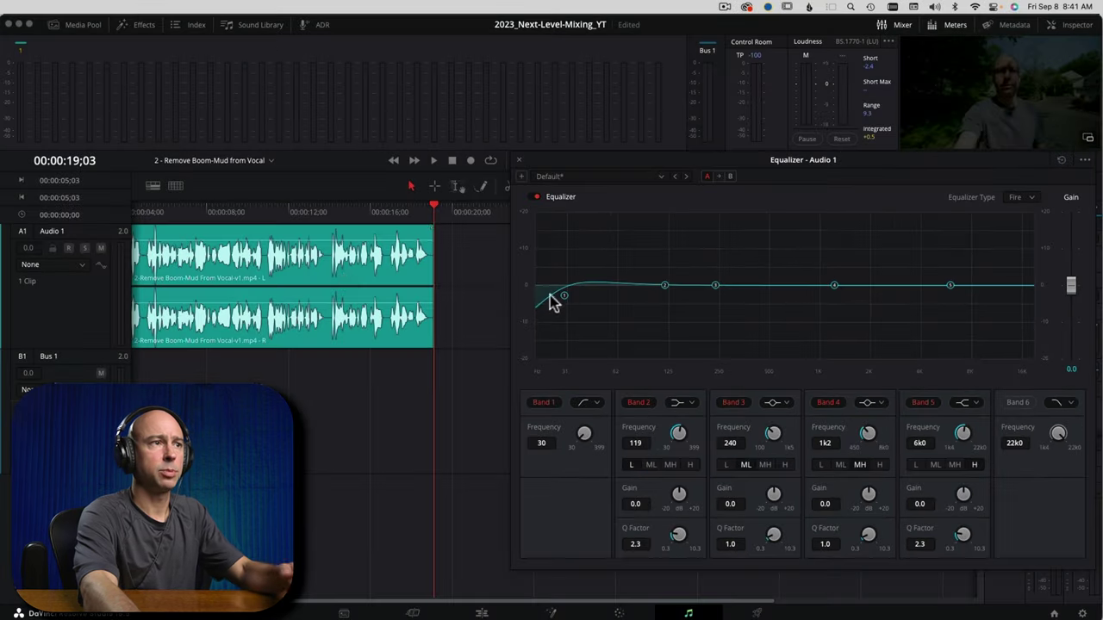
- Return the playhead to the clip start and raise the Band 1 low-cut to about 226 Hz
scroll(318, 284, left, 3)
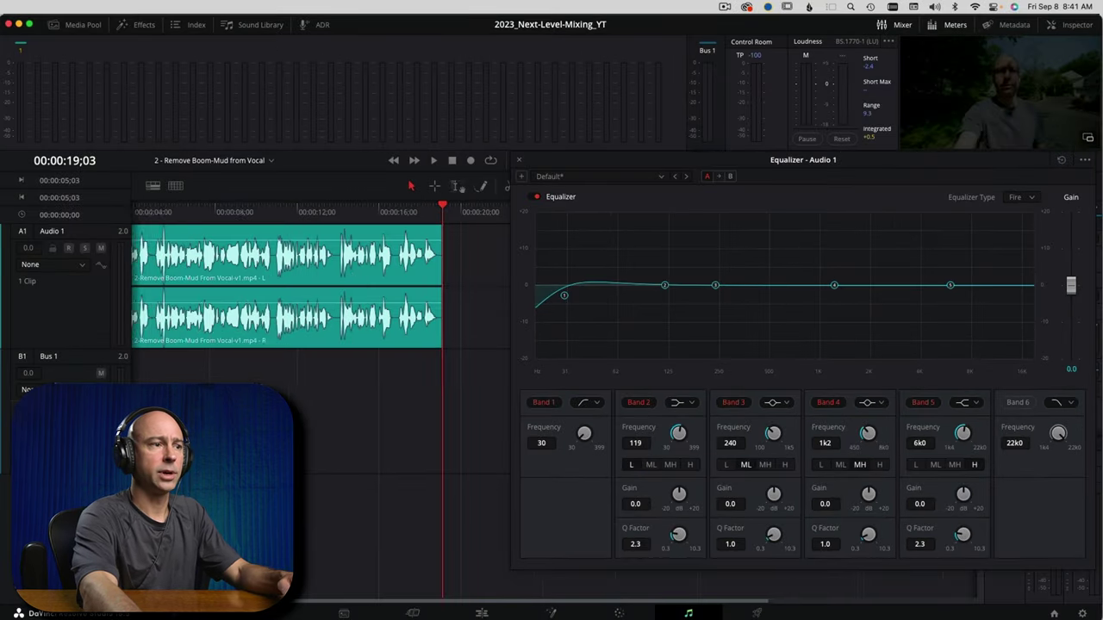
click(132, 214)
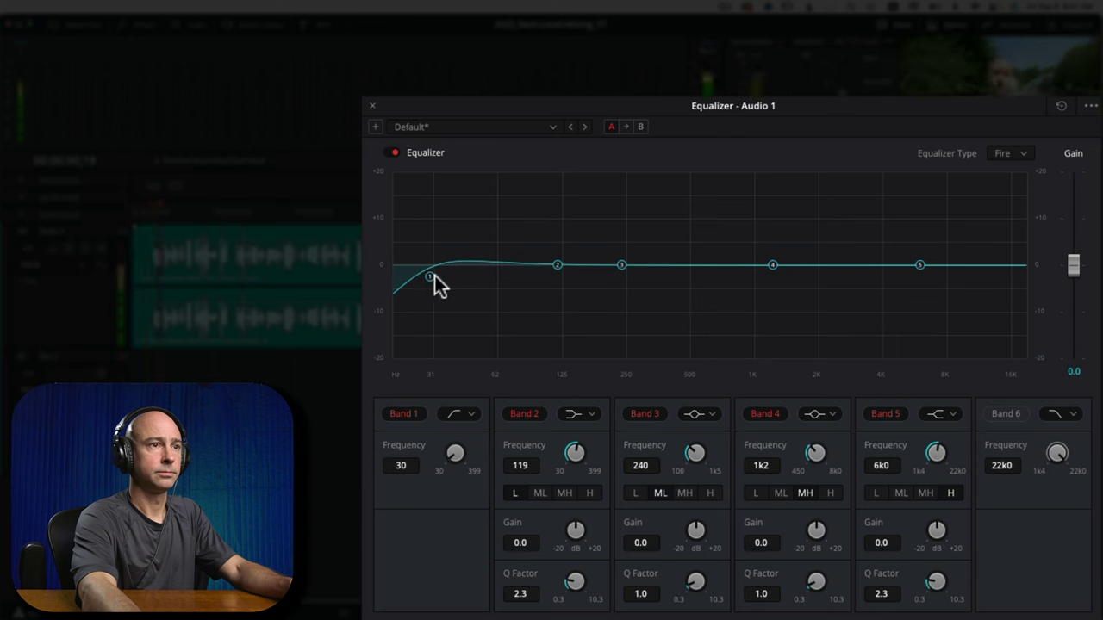
drag(434, 275, 614, 273)
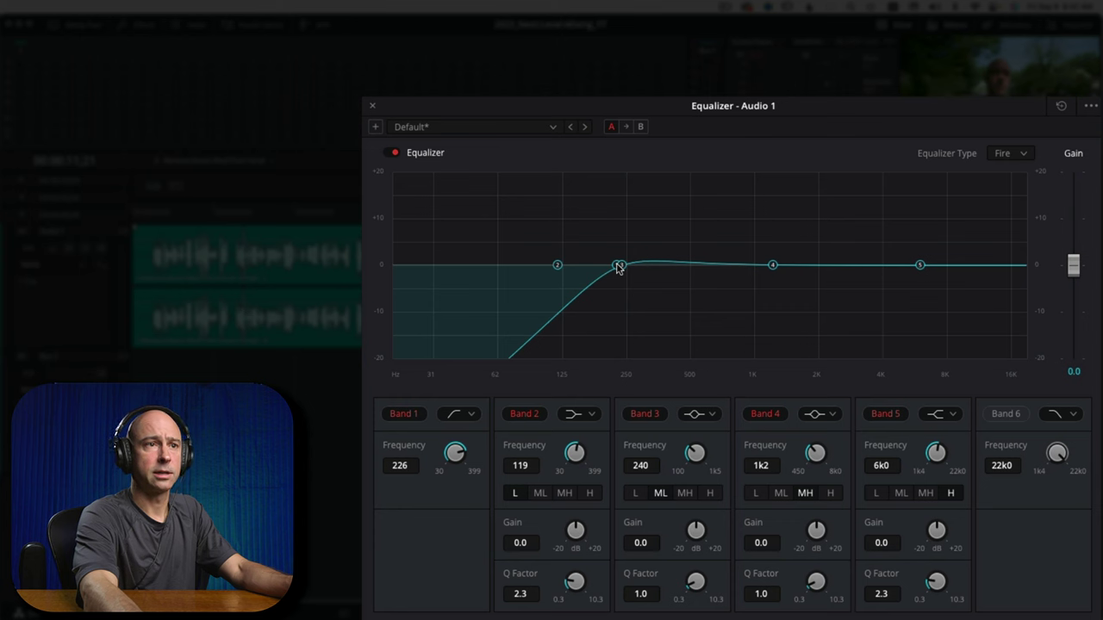
- Sweep the Band 1 low-cut up and down, settle at 209 Hz, then bypass it
drag(620, 269, 670, 264)
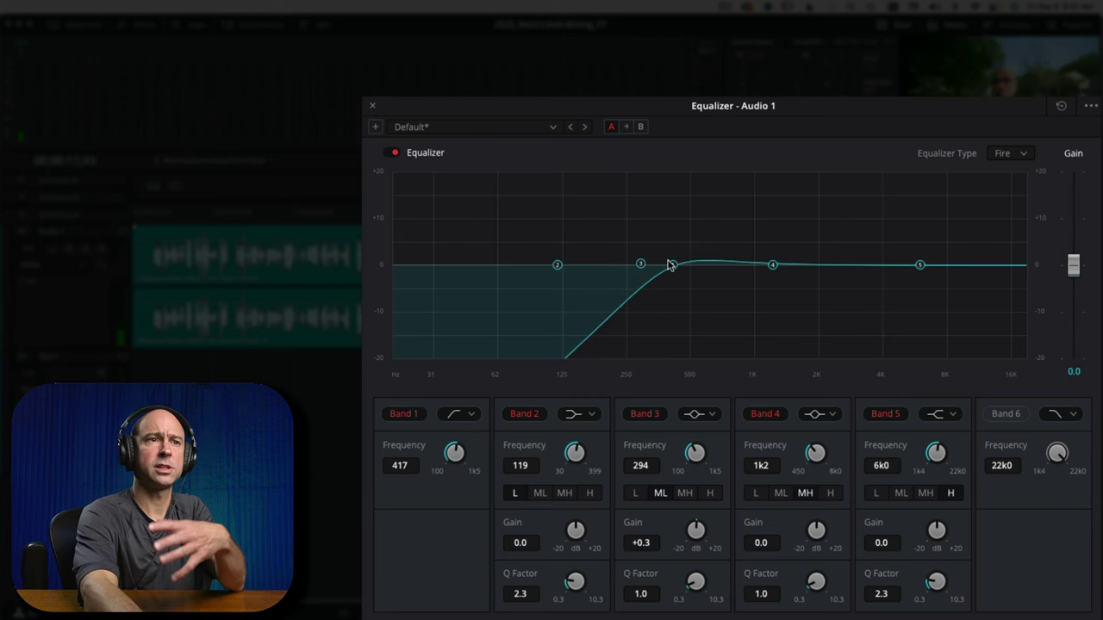
drag(669, 267, 606, 270)
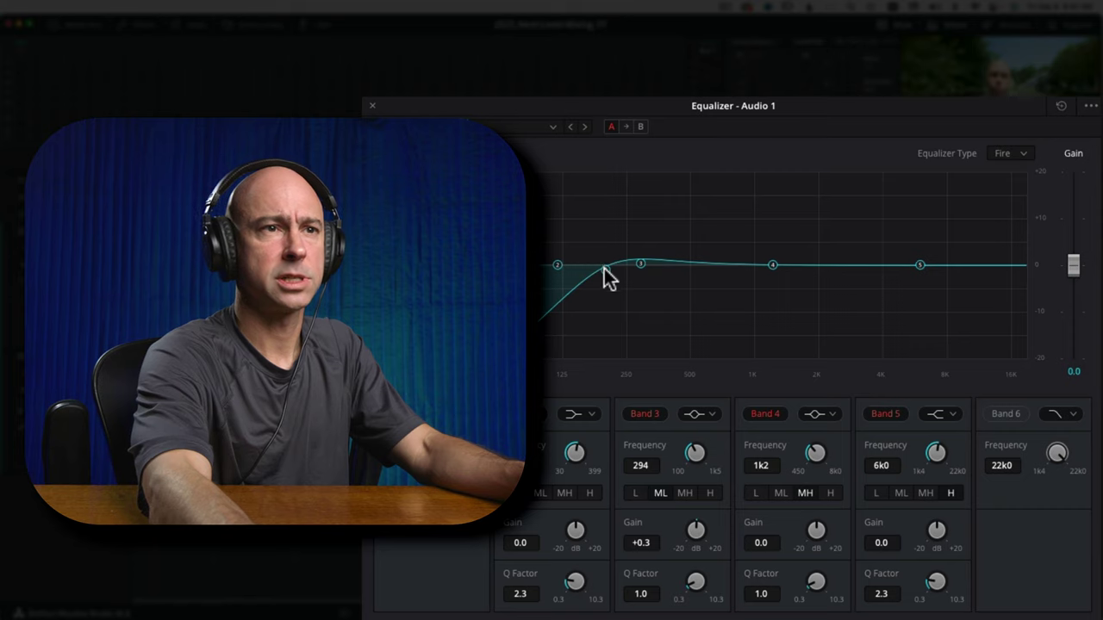
mouse_move(600, 267)
mouse_down()
mouse_move(614, 267)
mouse_move(587, 269)
mouse_up()
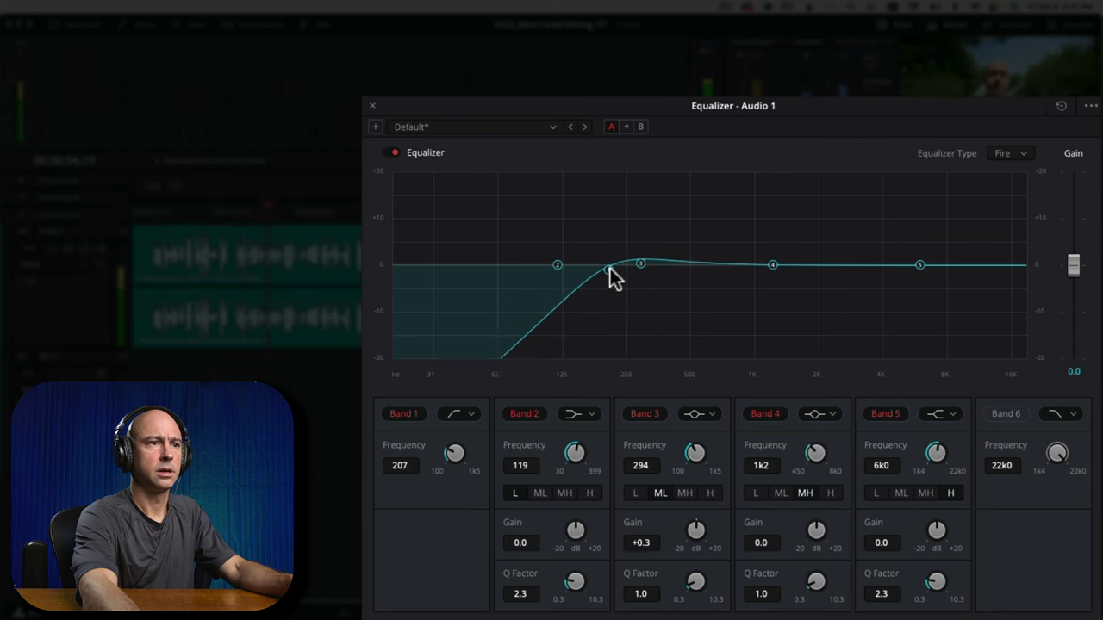
click(410, 414)
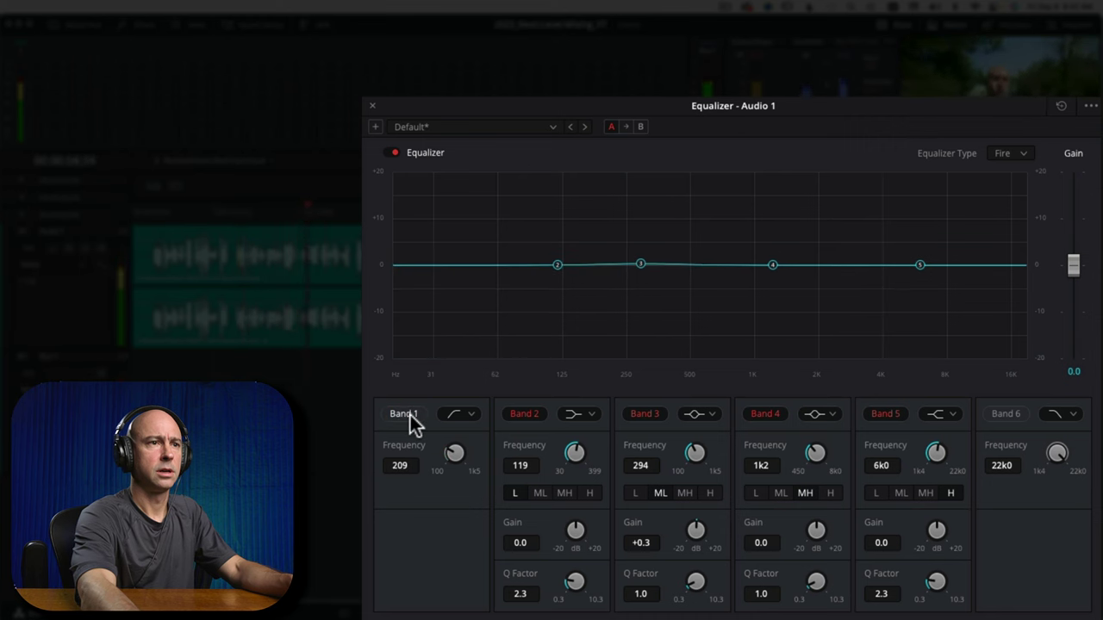
- Re-enable Band 1 and set its low-cut frequency to 225 Hz
click(410, 417)
drag(610, 269, 614, 270)
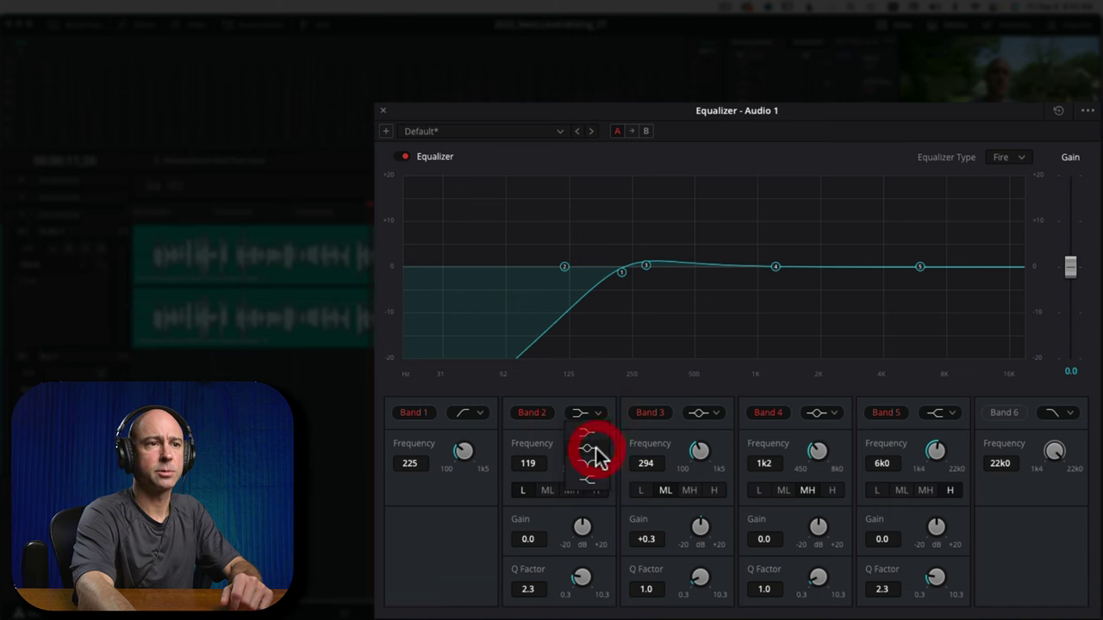
- Make Band 2 a bell filter and position it at 289 Hz, -0.3 dB
click(596, 447)
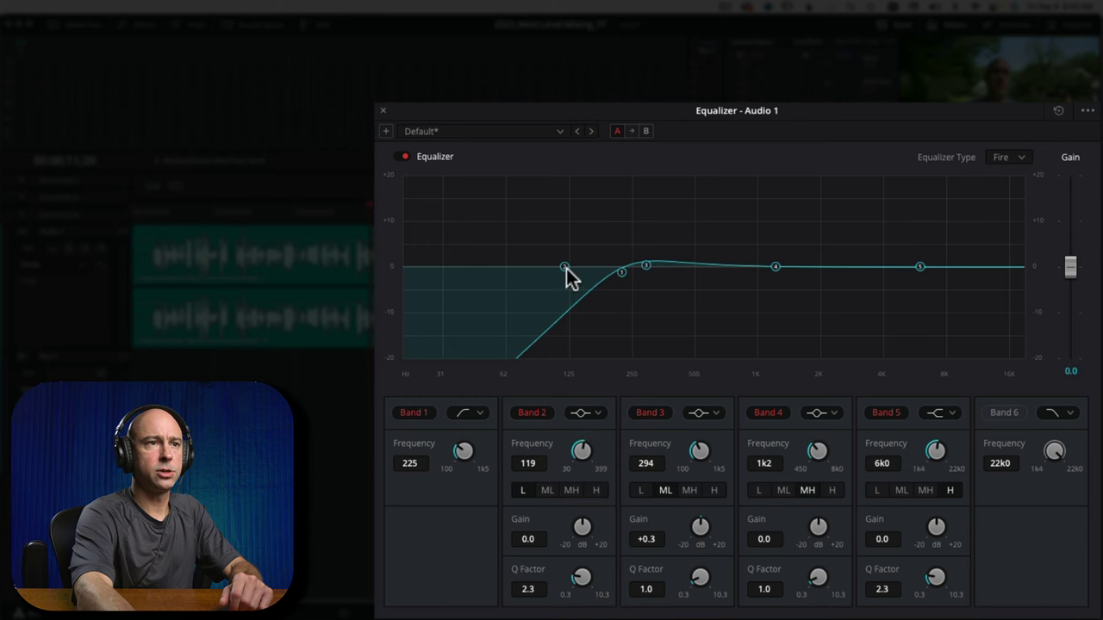
drag(628, 245, 649, 273)
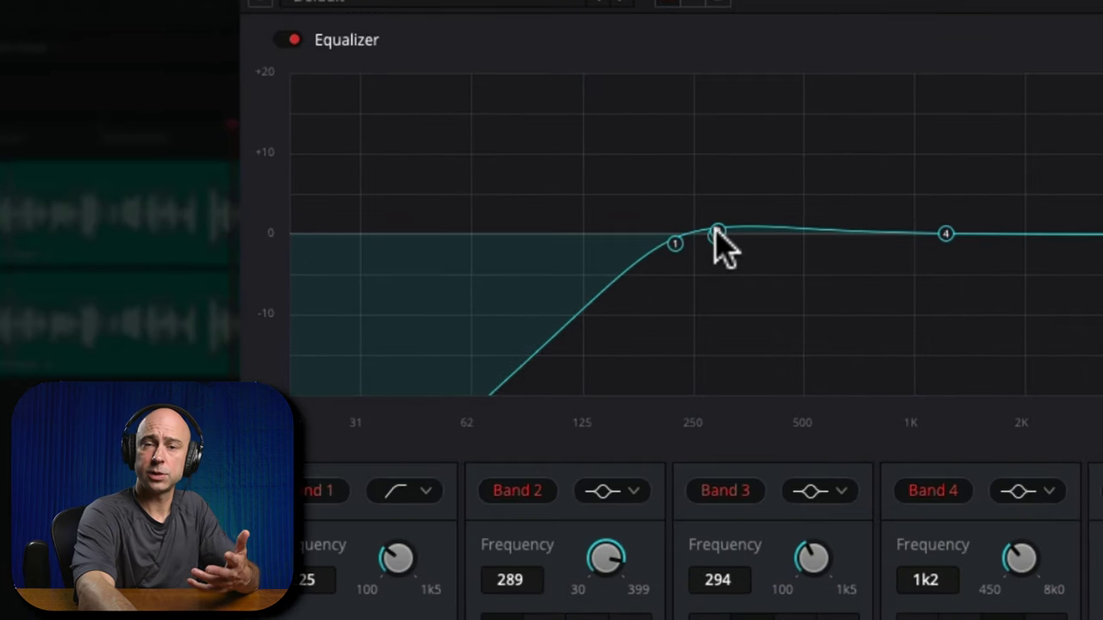
click(696, 443)
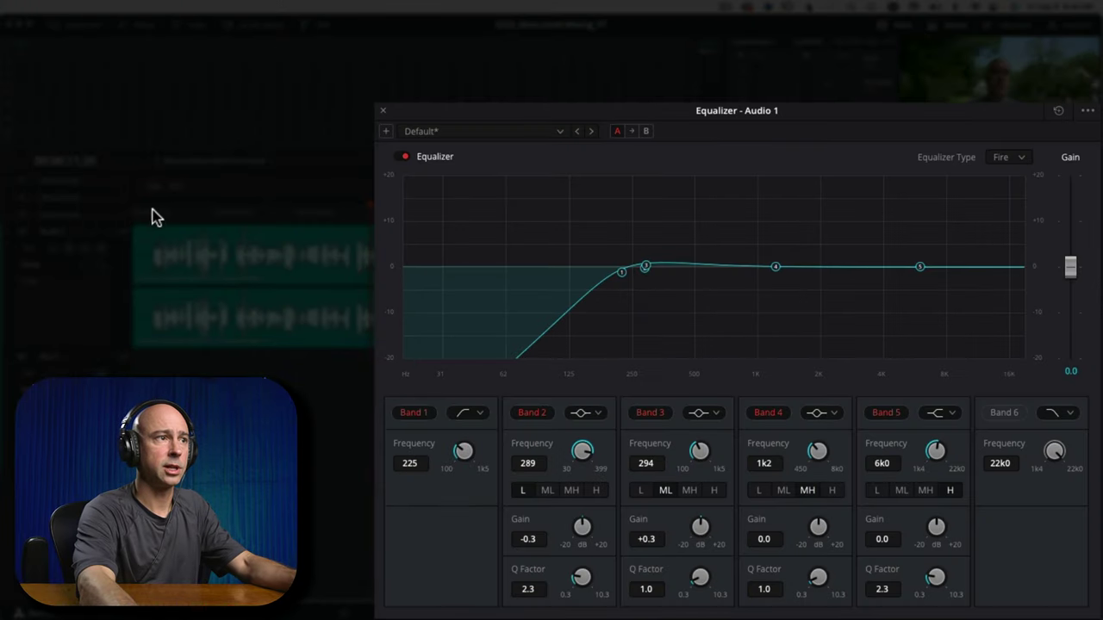
- Play from inside the vocal and set Band 2 to a -9.8 dB cut at 280 Hz, Q 2.3
click(152, 214)
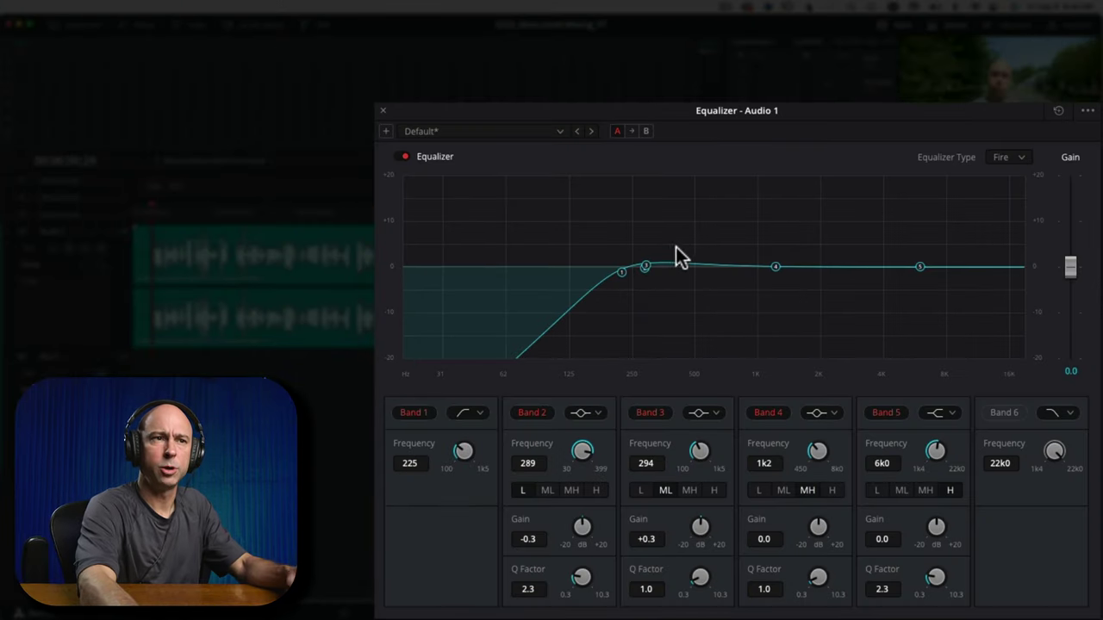
mouse_move(646, 263)
mouse_down()
mouse_move(650, 217)
mouse_move(641, 275)
mouse_up()
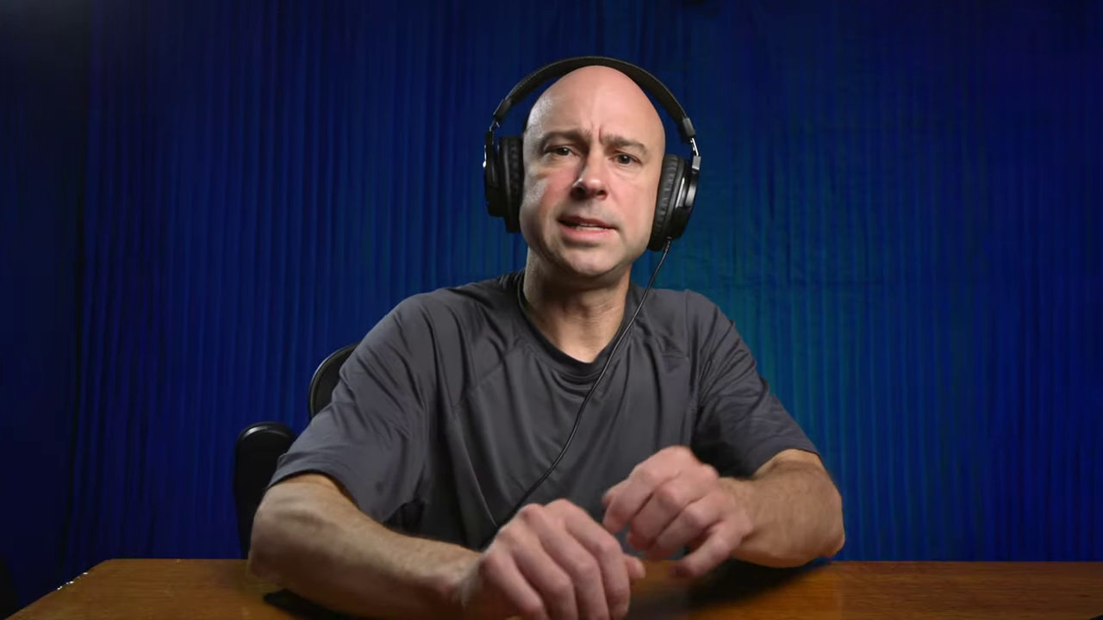
drag(160, 98, 162, 123)
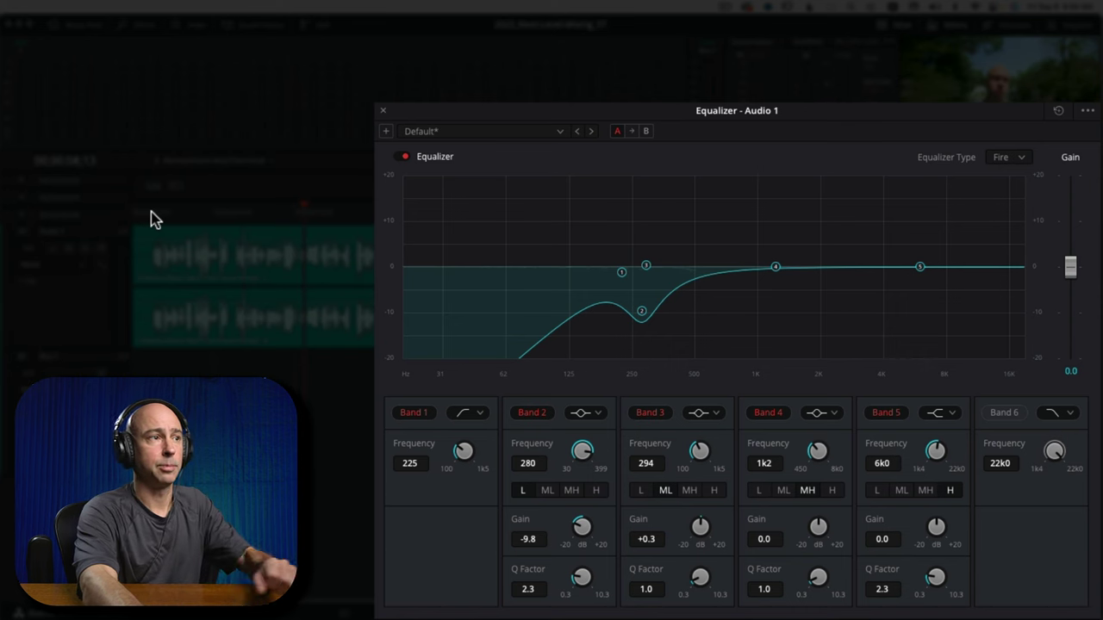
click(404, 158)
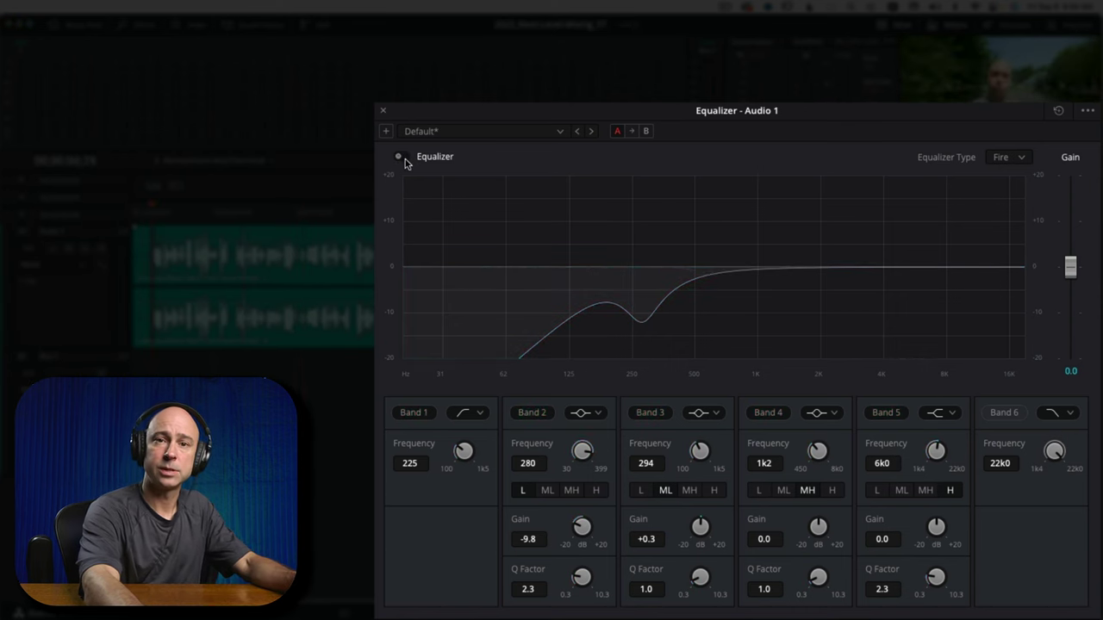
key(space)
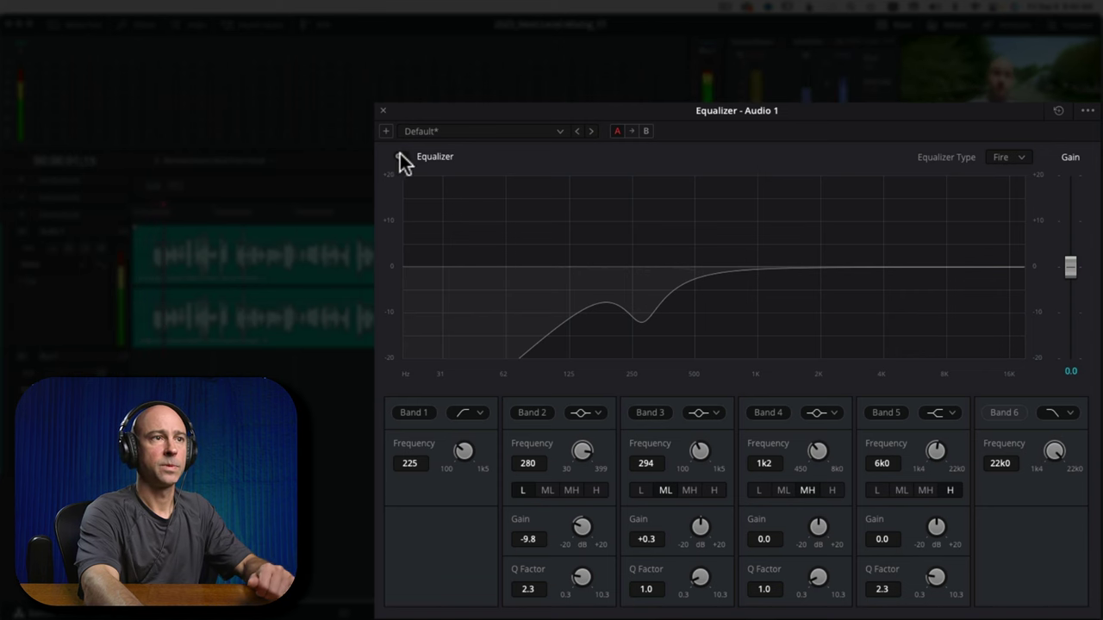
click(402, 158)
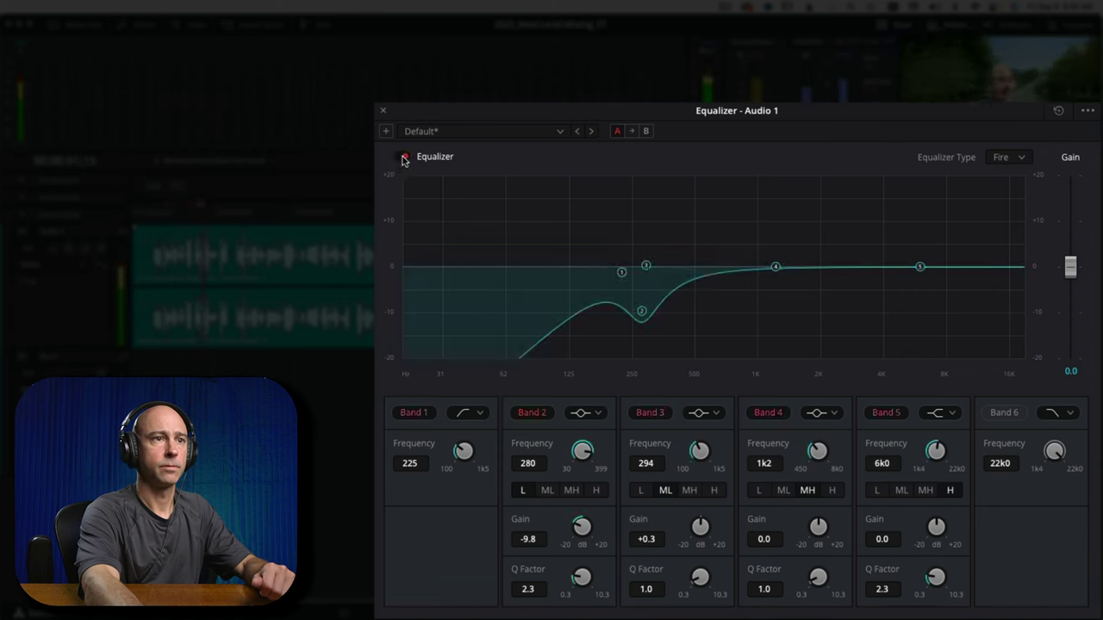